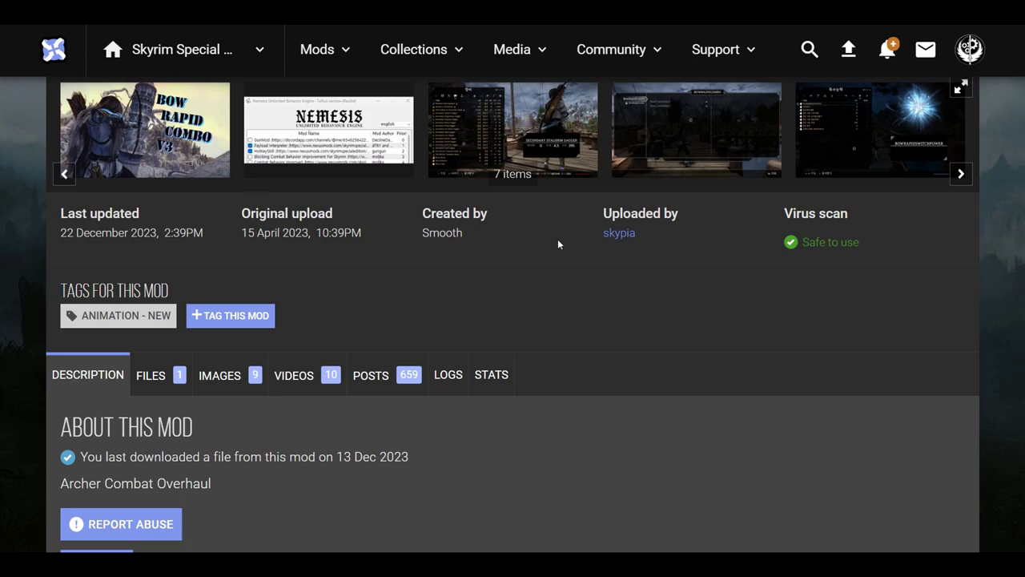
Scroll the Bow Rapid Combo V3 page up and down to view its Nexus requirements table.
{"action": "scroll", "coordinate": [557, 238], "scroll_direction": "down", "scroll_amount": 4}
{"action": "scroll", "coordinate": [288, 229], "scroll_direction": "up", "scroll_amount": 1}
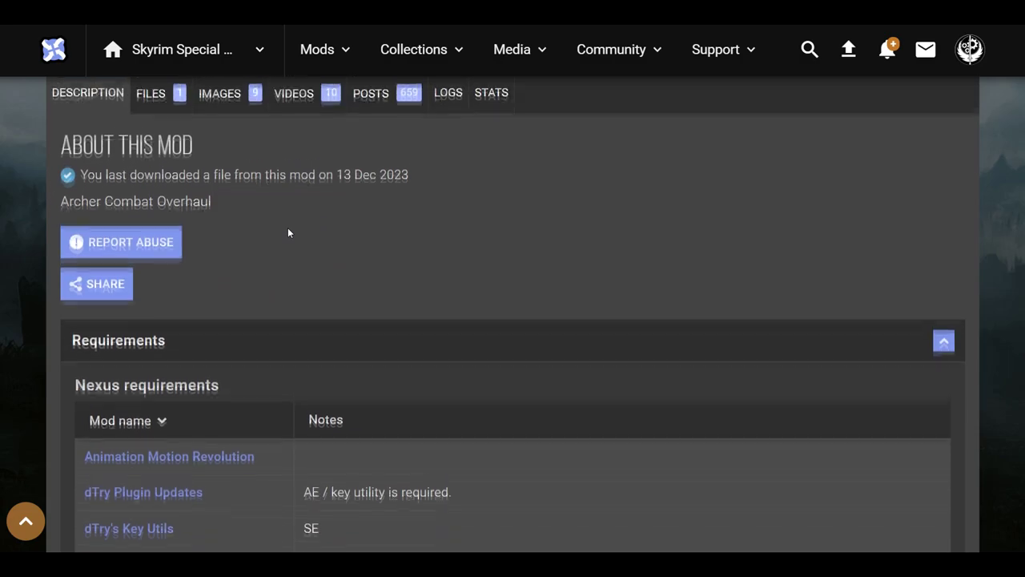
{"action": "scroll", "coordinate": [291, 240], "scroll_direction": "down", "scroll_amount": 5}
{"action": "scroll", "coordinate": [293, 240], "scroll_direction": "up", "scroll_amount": 1}
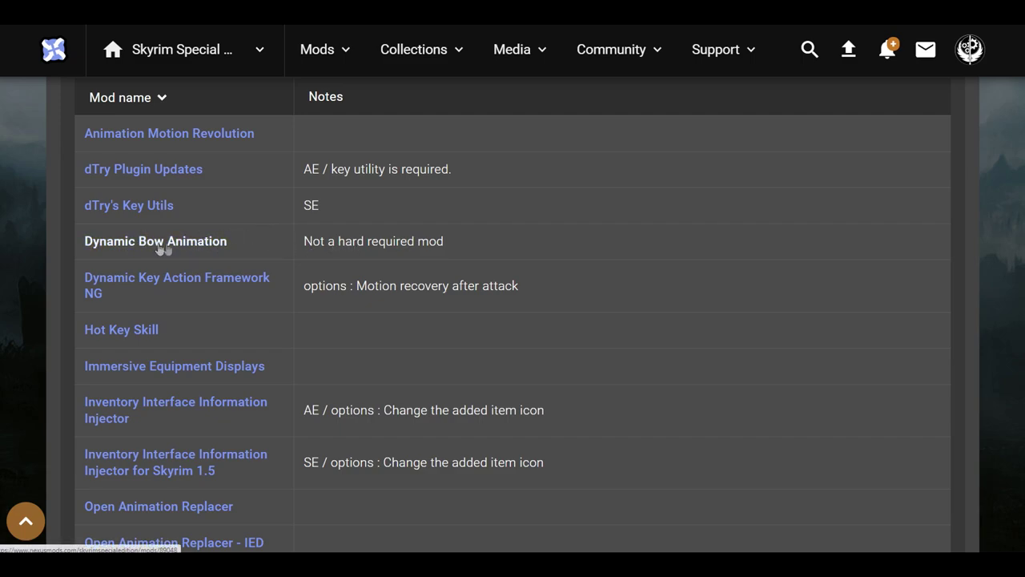
{"action": "left_click", "coordinate": [212, 279]}
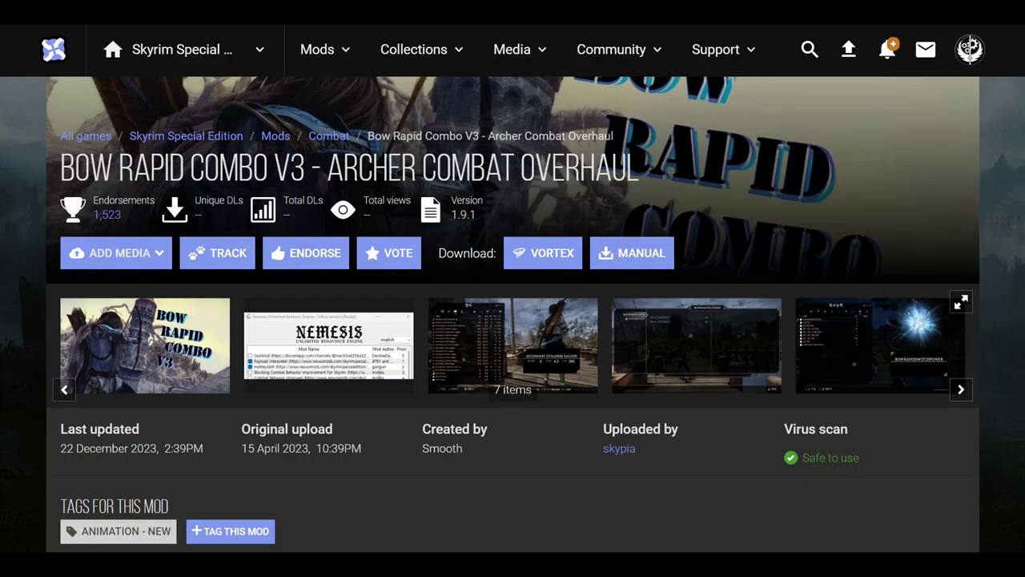
{"action": "scroll", "coordinate": [178, 311], "scroll_direction": "down", "scroll_amount": 5}
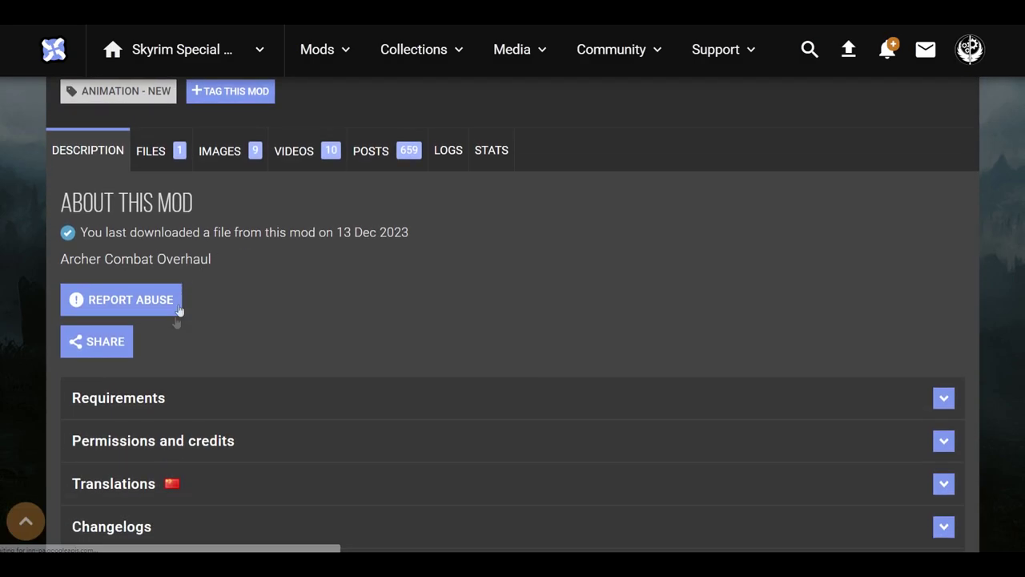
{"action": "left_click", "coordinate": [169, 396]}
{"action": "scroll", "coordinate": [196, 344], "scroll_direction": "down", "scroll_amount": 6}
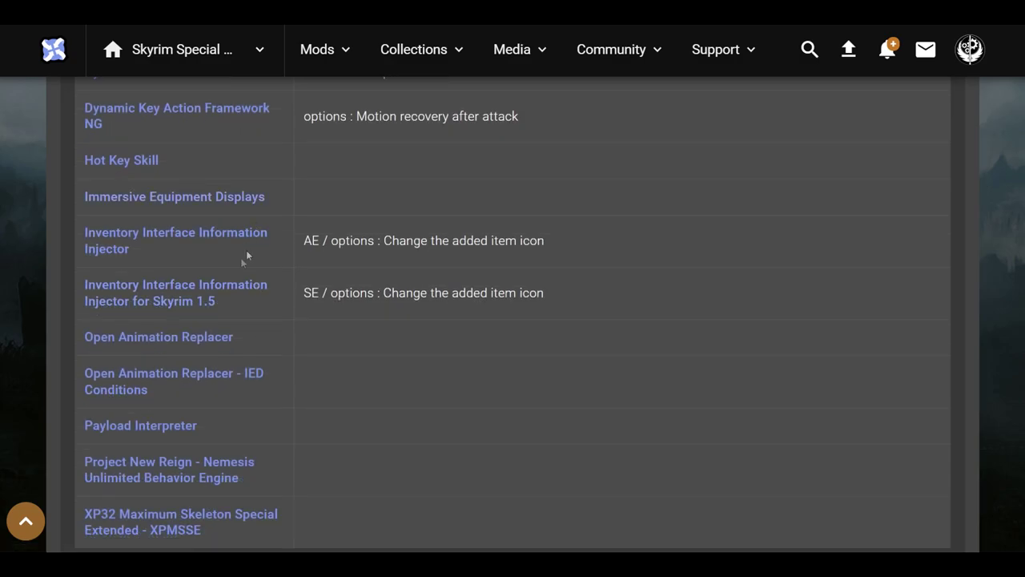
{"action": "scroll", "coordinate": [245, 259], "scroll_direction": "down", "scroll_amount": 2}
{"action": "scroll", "coordinate": [242, 291], "scroll_direction": "up", "scroll_amount": 5}
{"action": "scroll", "coordinate": [237, 288], "scroll_direction": "down", "scroll_amount": 2}
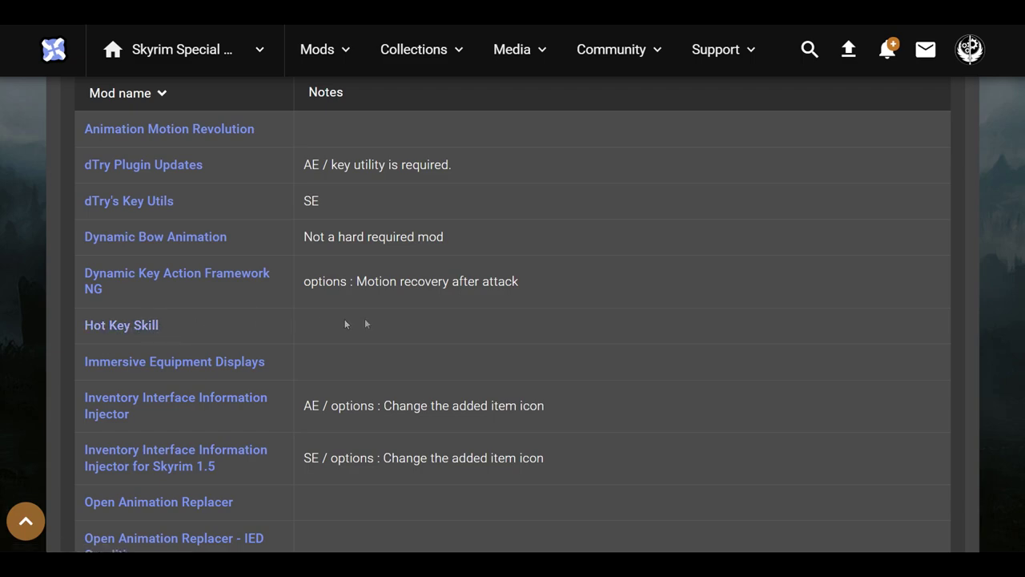
{"action": "scroll", "coordinate": [240, 328], "scroll_direction": "down", "scroll_amount": 1}
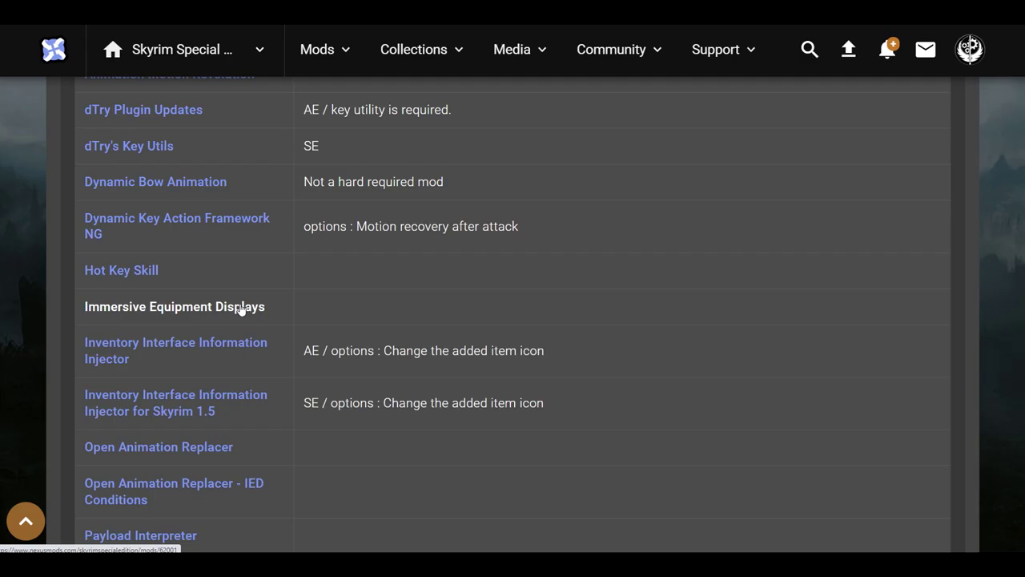
Open the Immersive Equipment Displays mod page and view its second screenshot enlarged.
{"action": "left_click", "coordinate": [240, 310]}
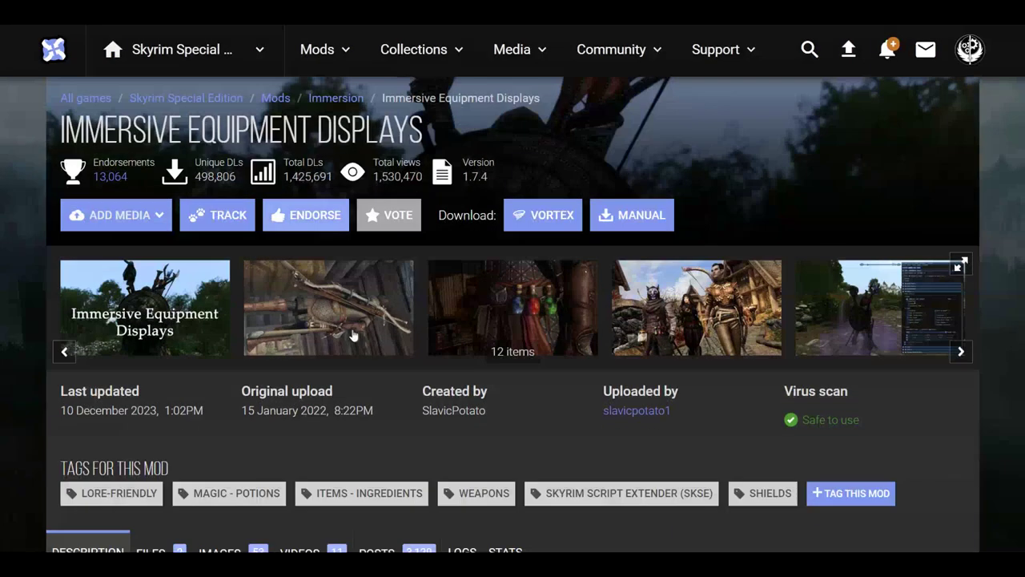
{"action": "left_click", "coordinate": [353, 335]}
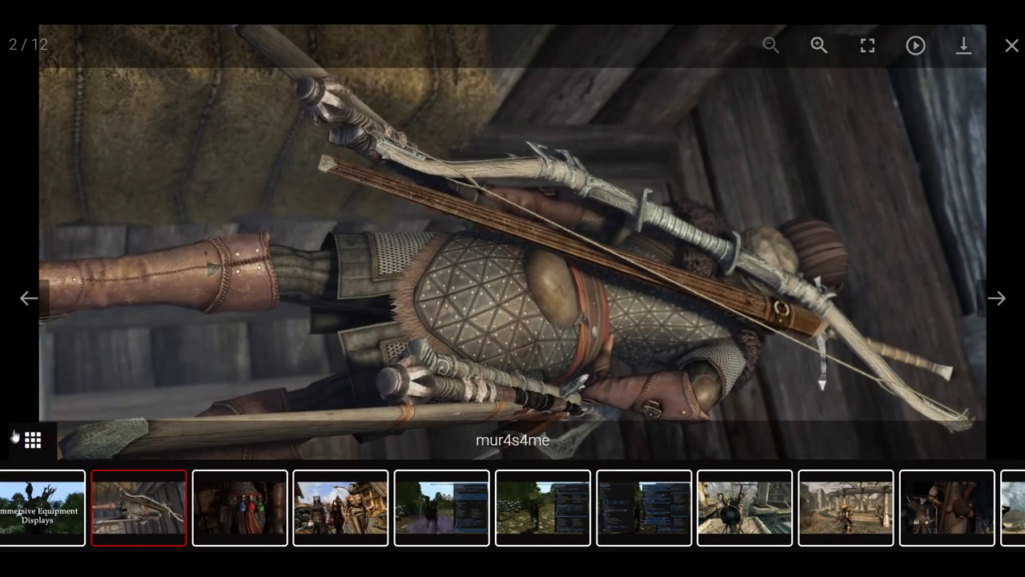
{"action": "left_click", "coordinate": [32, 439]}
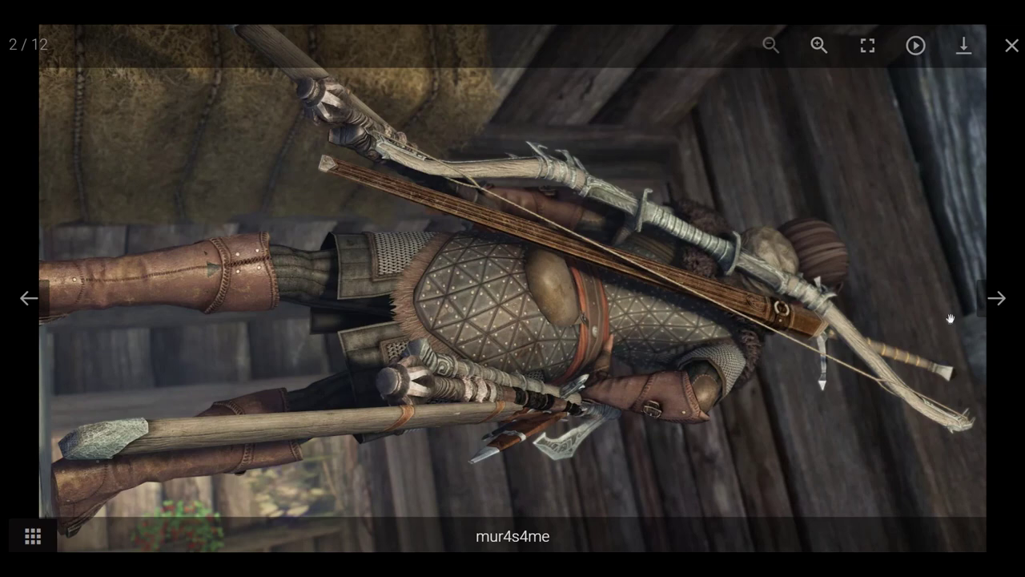
Step through the screenshots to the equipment display config image, then close the viewer.
{"action": "left_click", "coordinate": [996, 299]}
{"action": "left_click", "coordinate": [995, 298]}
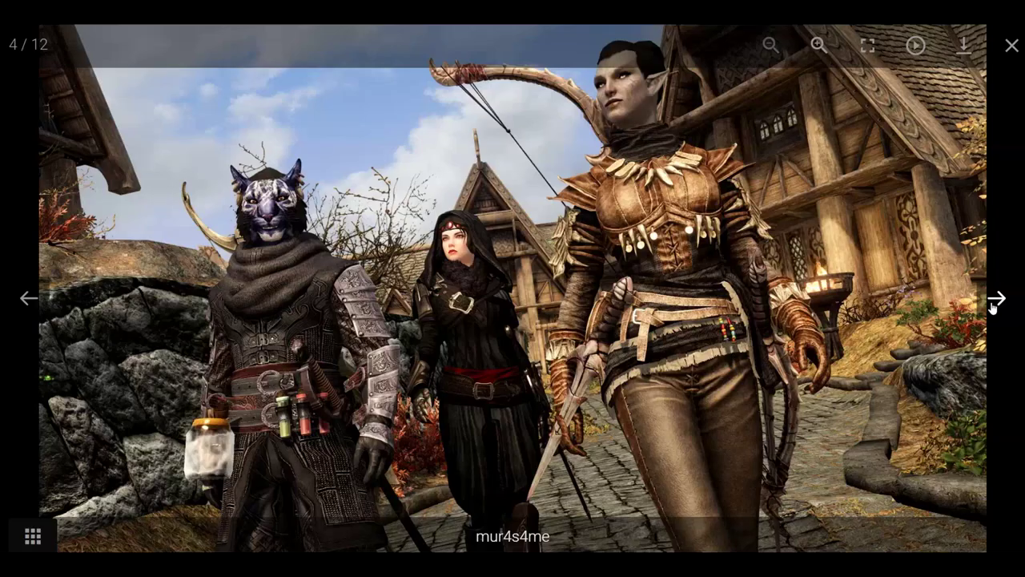
{"action": "left_click", "coordinate": [994, 308]}
{"action": "left_click", "coordinate": [993, 308]}
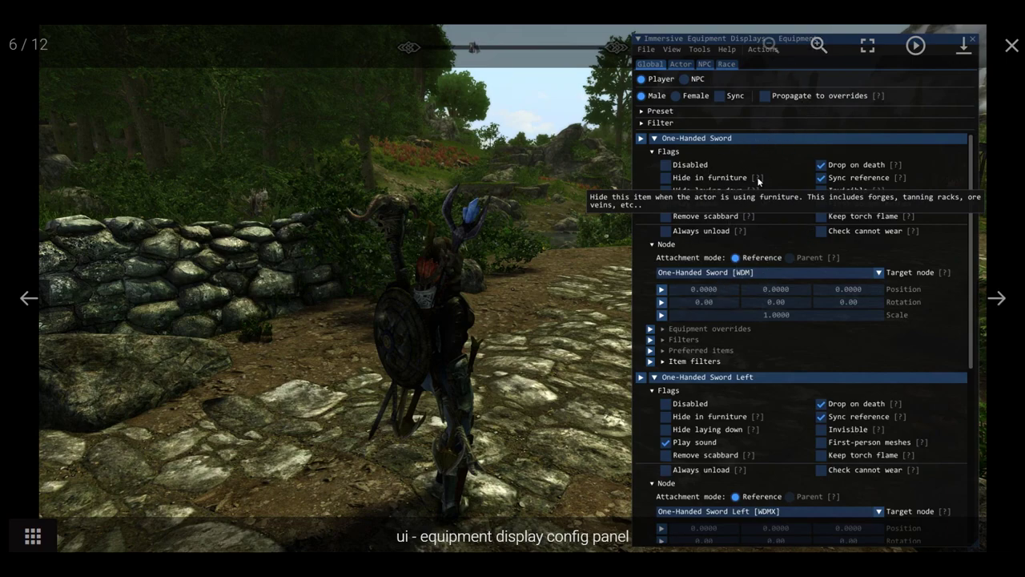
{"action": "key", "text": "Escape"}
{"action": "scroll", "coordinate": [450, 351], "scroll_direction": "down", "scroll_amount": 10}
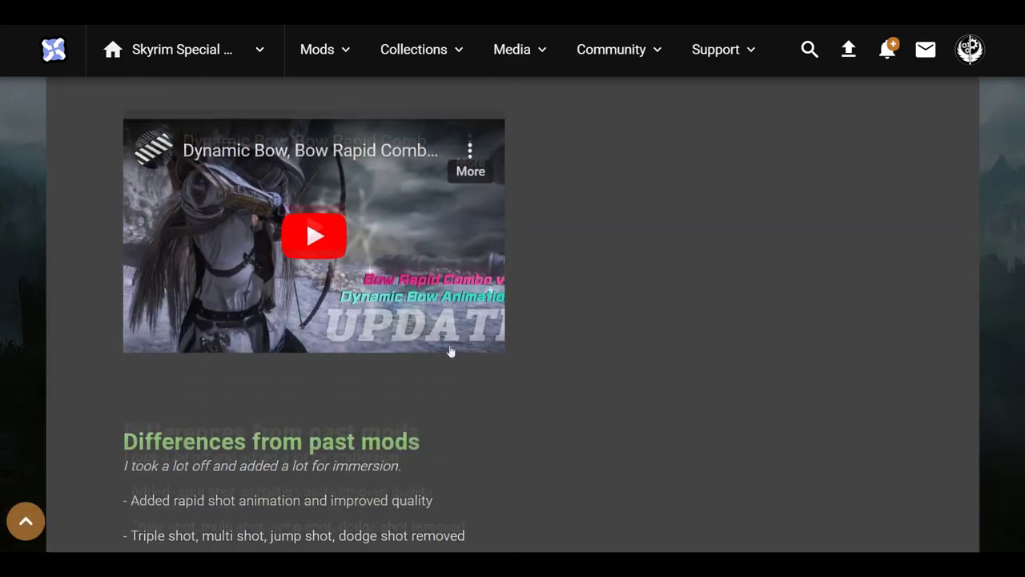
Expand Requirements and scroll the Nexus requirements table down to XP32 Maximum Skeleton Special Extended - XPMSSE.
{"action": "scroll", "coordinate": [450, 351], "scroll_direction": "up", "scroll_amount": 10}
{"action": "left_click", "coordinate": [191, 343]}
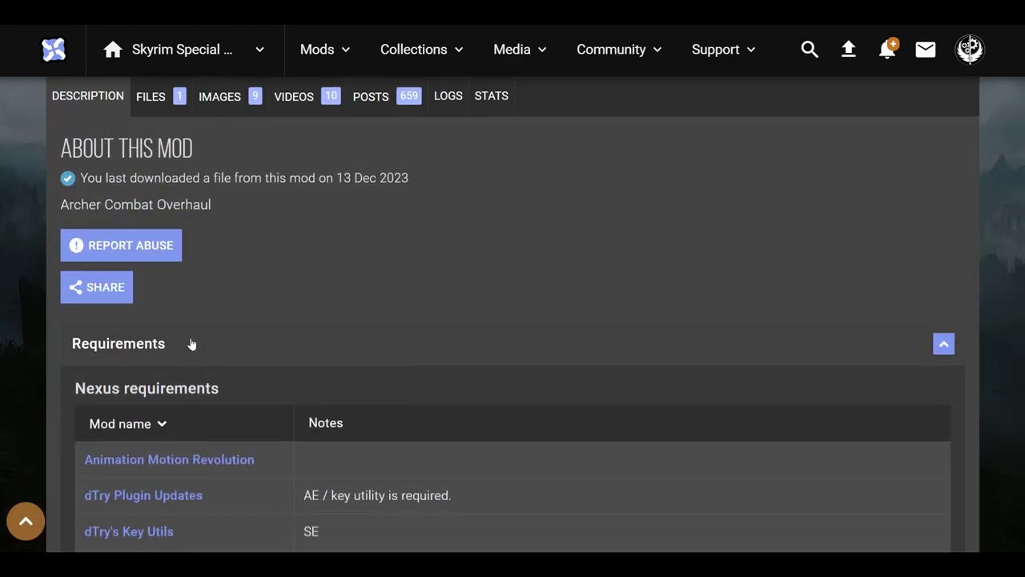
{"action": "scroll", "coordinate": [192, 343], "scroll_direction": "down", "scroll_amount": 5}
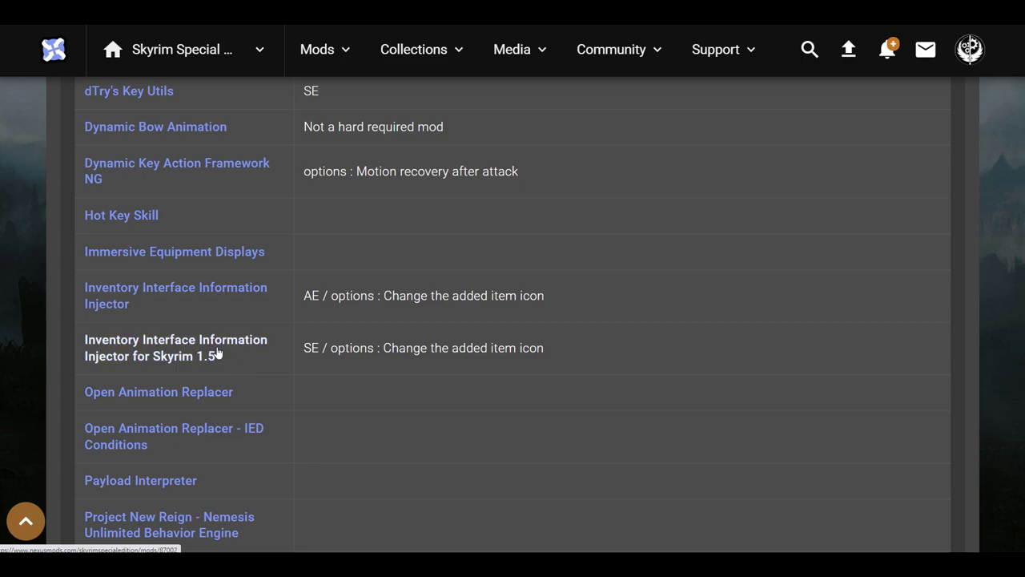
{"action": "scroll", "coordinate": [213, 355], "scroll_direction": "down", "scroll_amount": 1}
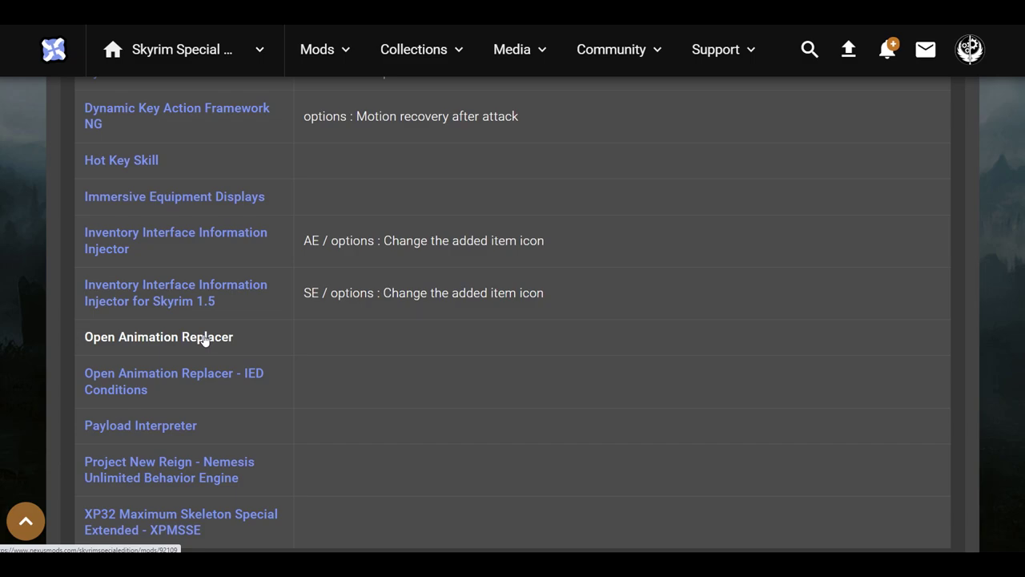
{"action": "scroll", "coordinate": [220, 334], "scroll_direction": "down", "scroll_amount": 1}
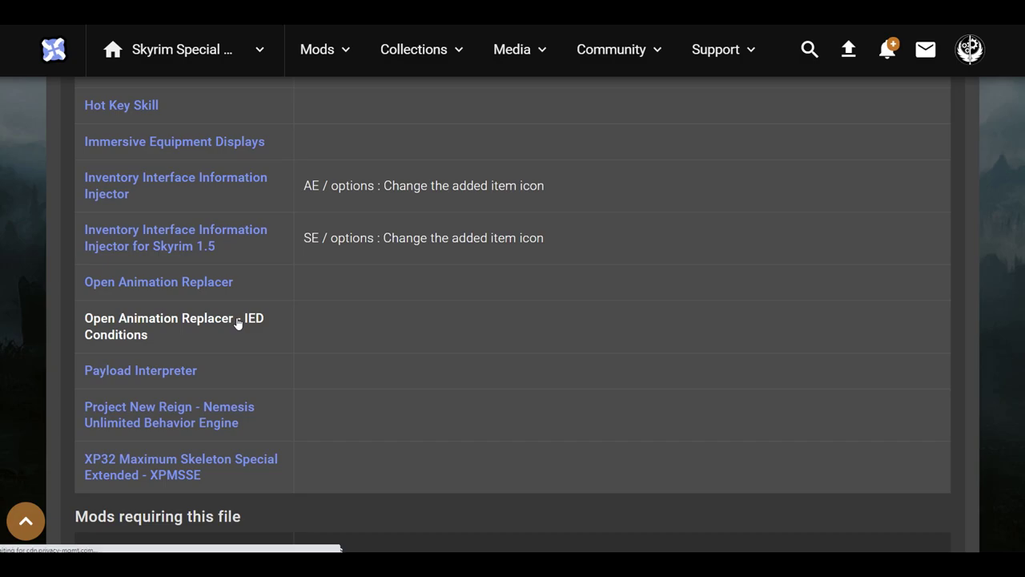
Open the Open Animation Replacer - IED Conditions page and scroll through its description.
{"action": "left_click", "coordinate": [237, 322]}
{"action": "scroll", "coordinate": [236, 325], "scroll_direction": "down", "scroll_amount": 5}
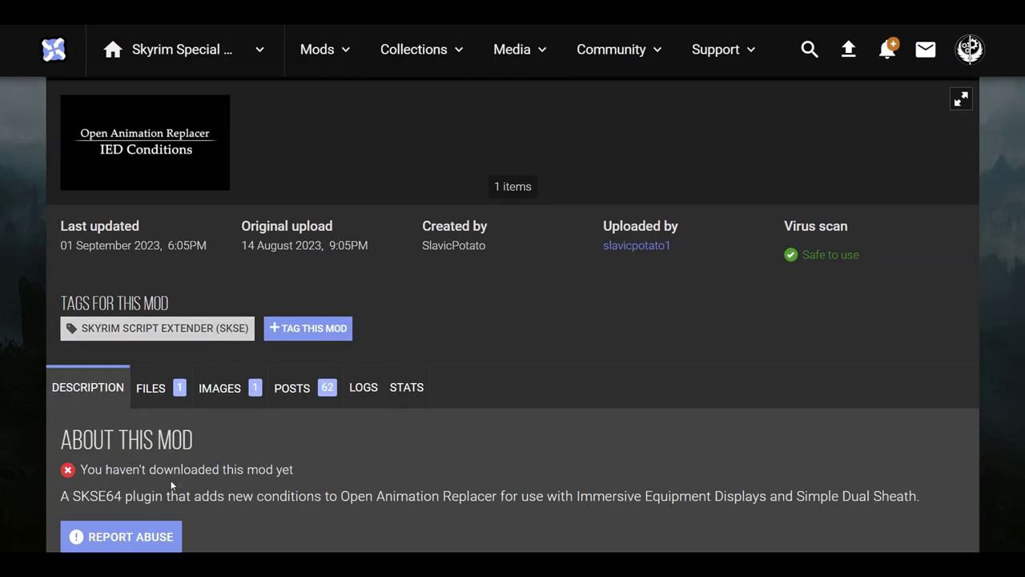
{"action": "scroll", "coordinate": [213, 410], "scroll_direction": "up", "scroll_amount": 2}
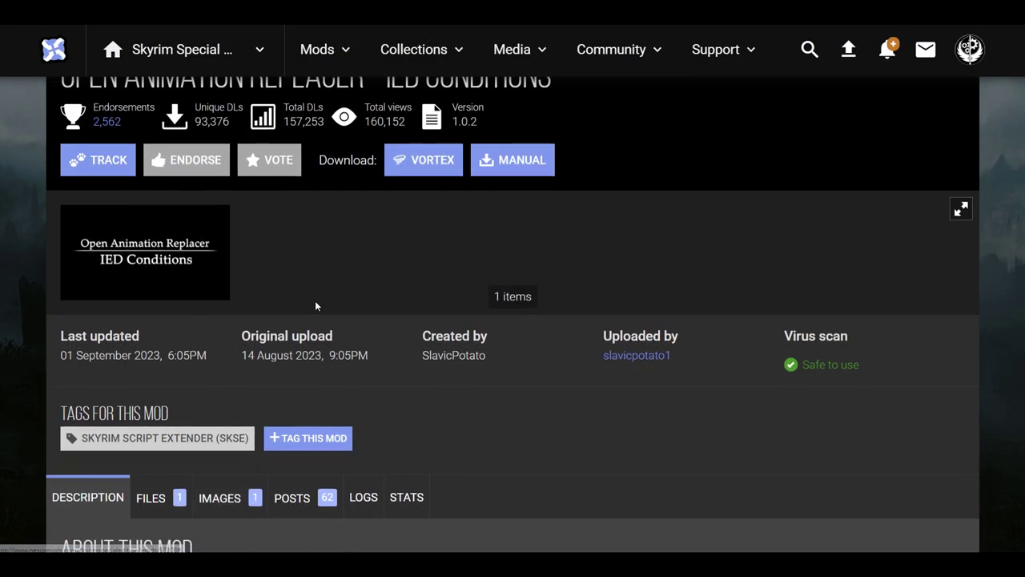
{"action": "scroll", "coordinate": [315, 301], "scroll_direction": "down", "scroll_amount": 4}
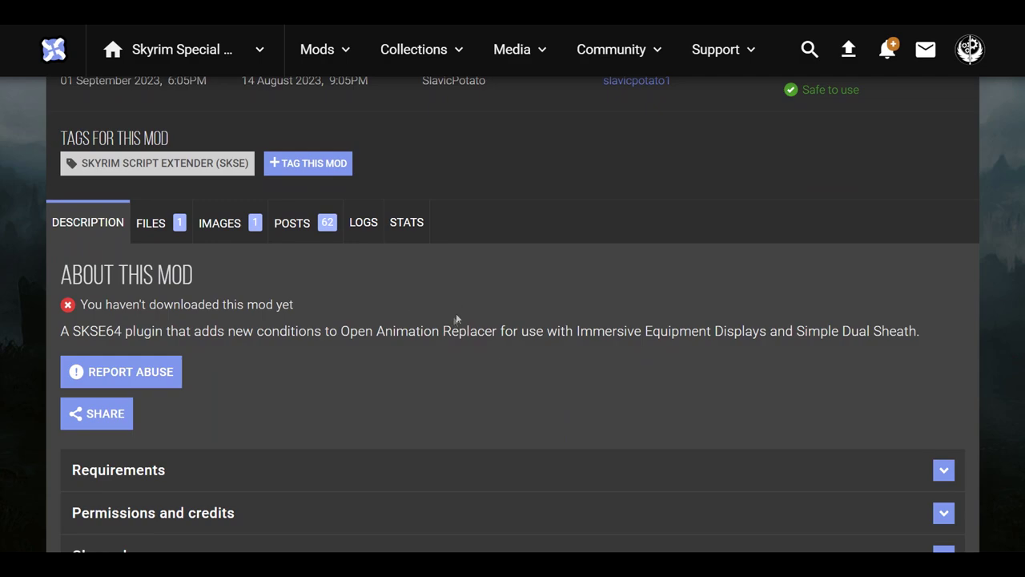
{"action": "scroll", "coordinate": [513, 328], "scroll_direction": "down", "scroll_amount": 1}
{"action": "scroll", "coordinate": [576, 321], "scroll_direction": "up", "scroll_amount": 1}
{"action": "scroll", "coordinate": [332, 309], "scroll_direction": "down", "scroll_amount": 6}
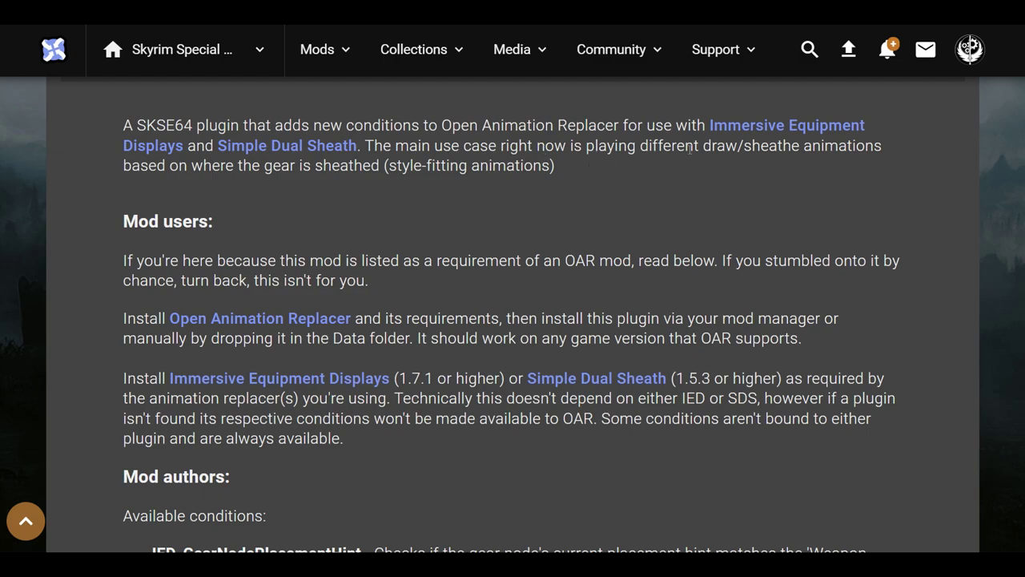
Highlight the line about draw/sheathe animations, then deselect it and scroll back up.
{"action": "mouse_move", "coordinate": [805, 138]}
{"action": "left_mouse_down"}
{"action": "mouse_move", "coordinate": [825, 145]}
{"action": "mouse_move", "coordinate": [692, 145]}
{"action": "mouse_move", "coordinate": [879, 145]}
{"action": "left_mouse_up"}
{"action": "left_click", "coordinate": [880, 145]}
{"action": "scroll", "coordinate": [247, 366], "scroll_direction": "up", "scroll_amount": 9}
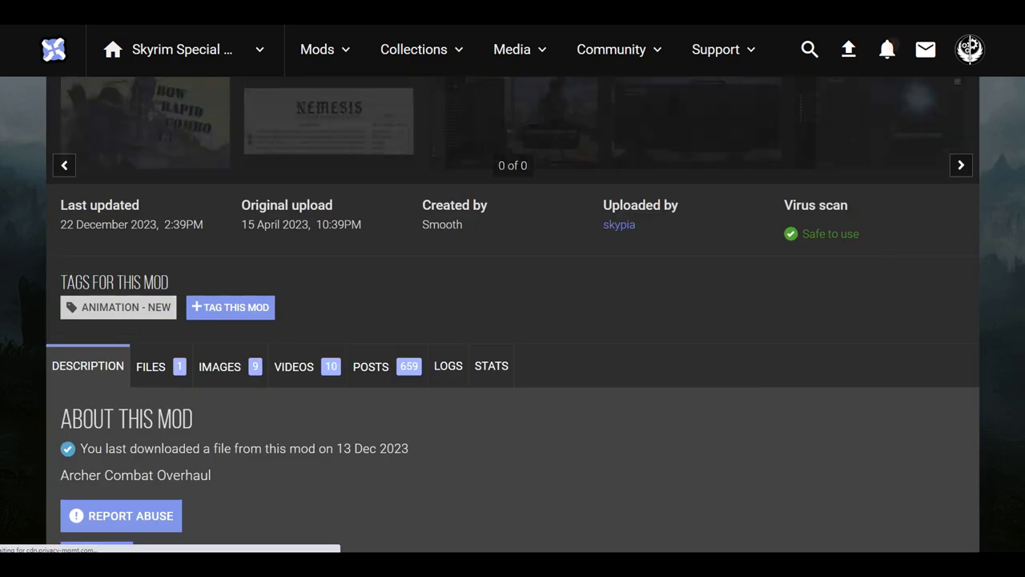
Expand Bow Rapid Combo's Requirements and review the requirements and 'Mods requiring this file' tables.
{"action": "scroll", "coordinate": [240, 360], "scroll_direction": "down", "scroll_amount": 3}
{"action": "left_click", "coordinate": [196, 394]}
{"action": "scroll", "coordinate": [200, 384], "scroll_direction": "down", "scroll_amount": 7}
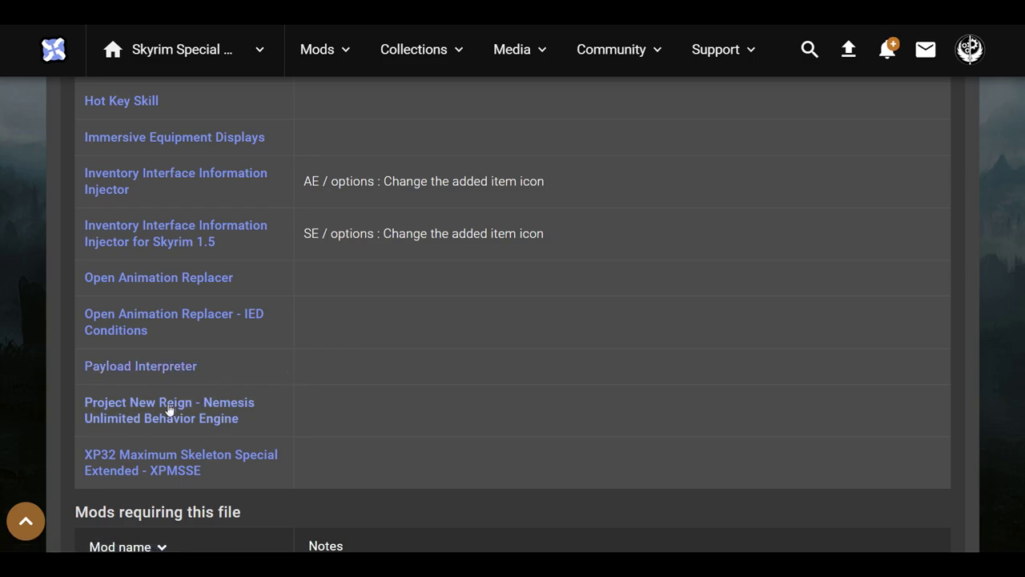
{"action": "scroll", "coordinate": [172, 407], "scroll_direction": "down", "scroll_amount": 1}
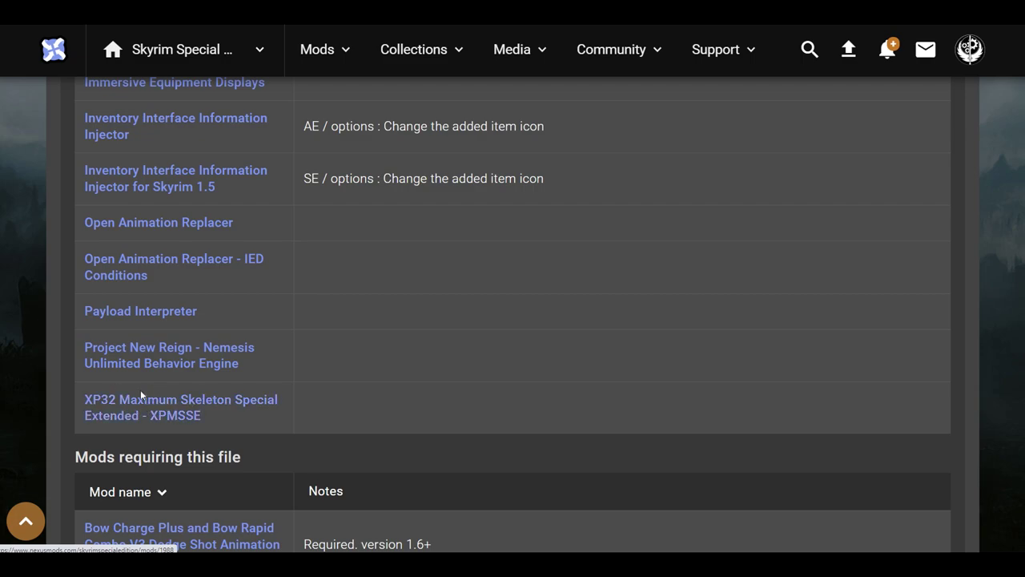
{"action": "scroll", "coordinate": [171, 232], "scroll_direction": "up", "scroll_amount": 1}
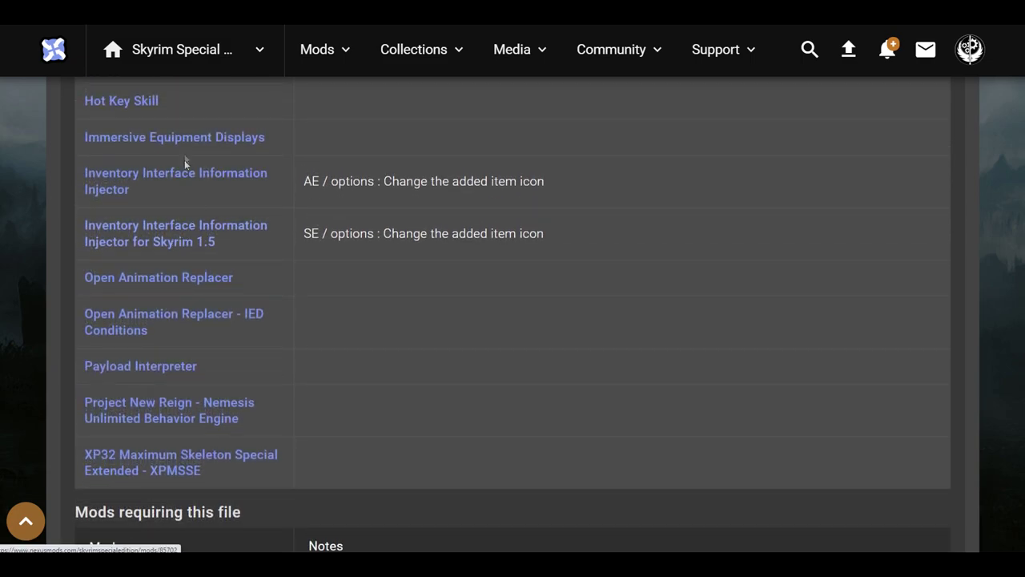
{"action": "scroll", "coordinate": [339, 324], "scroll_direction": "down", "scroll_amount": 4}
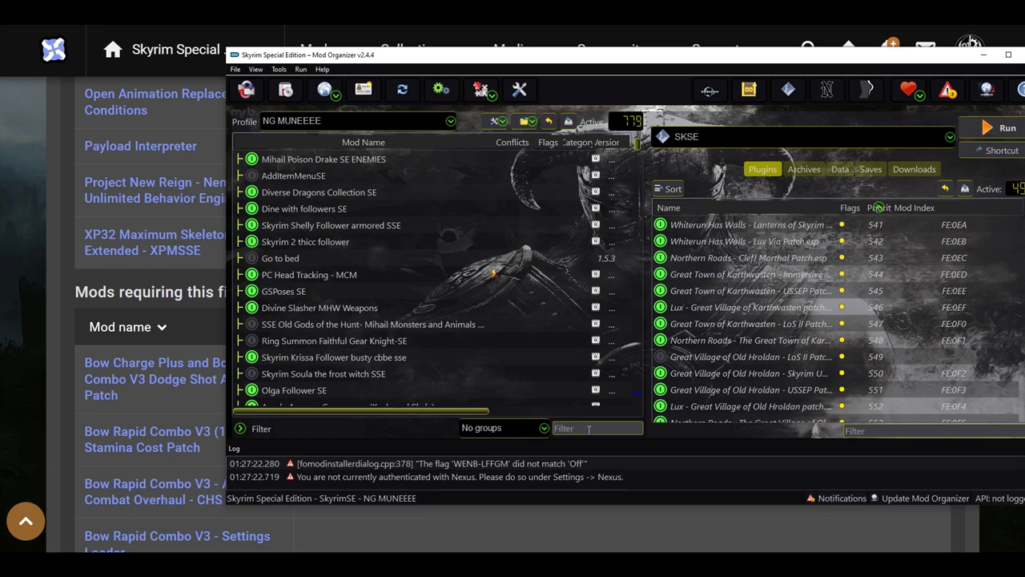
Filter the mod list by 'rapid bow' and enable Dynamic Key Action Framework NG.
{"action": "left_click", "coordinate": [589, 429]}
{"action": "type", "text": "rapid bow"}
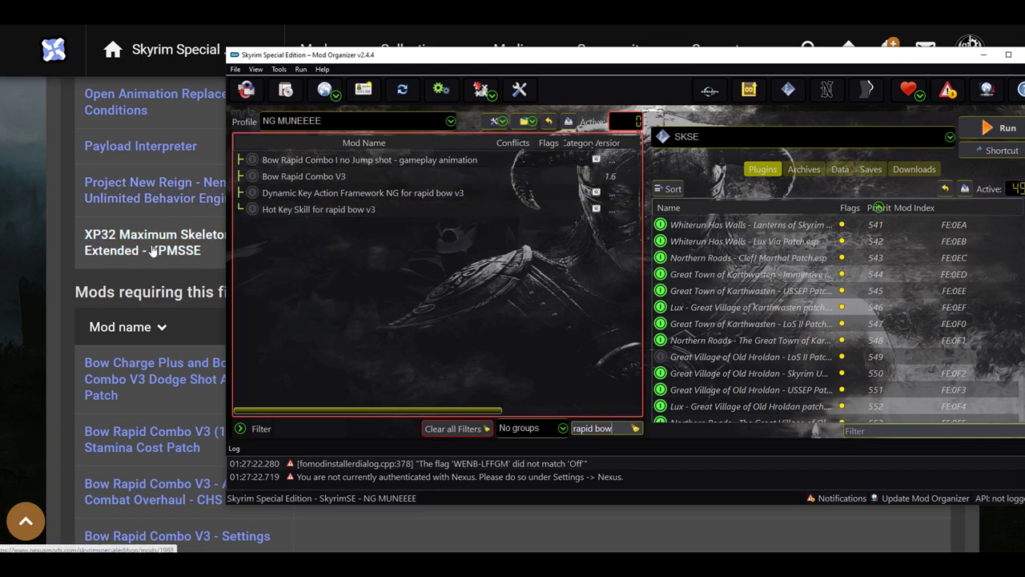
{"action": "scroll", "coordinate": [147, 244], "scroll_direction": "up", "scroll_amount": 1}
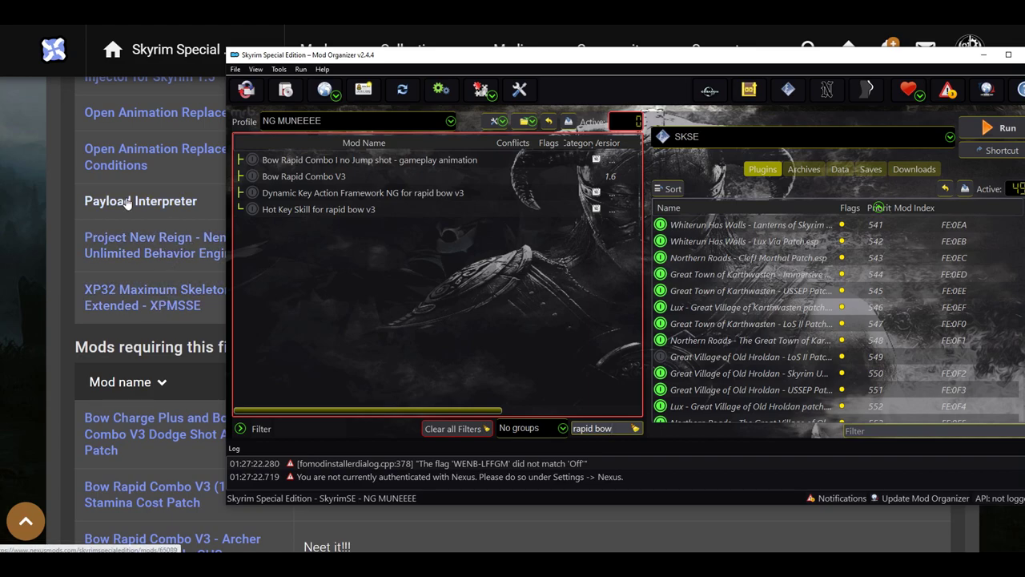
{"action": "scroll", "coordinate": [148, 206], "scroll_direction": "up", "scroll_amount": 2}
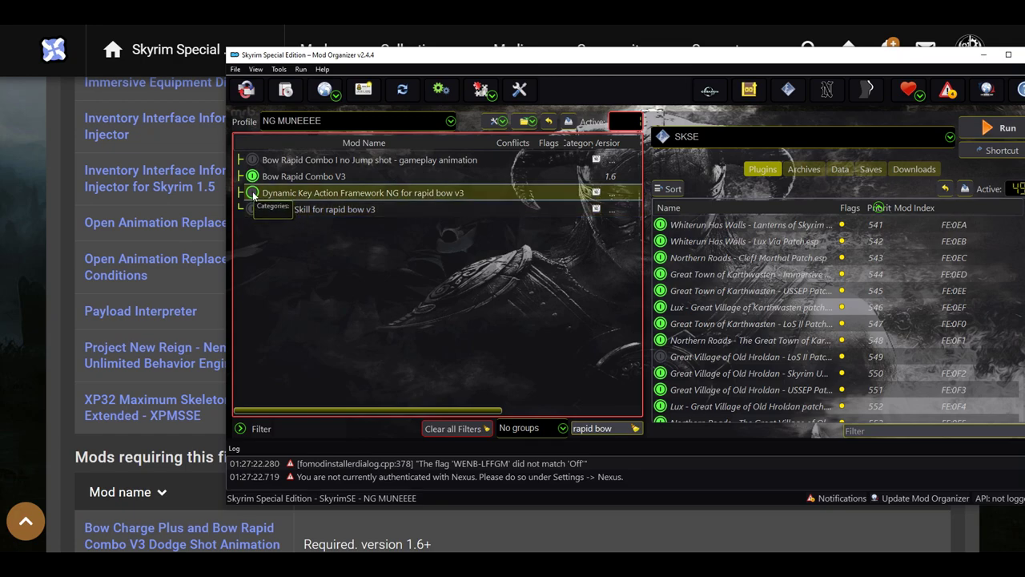
{"action": "left_click", "coordinate": [252, 193]}
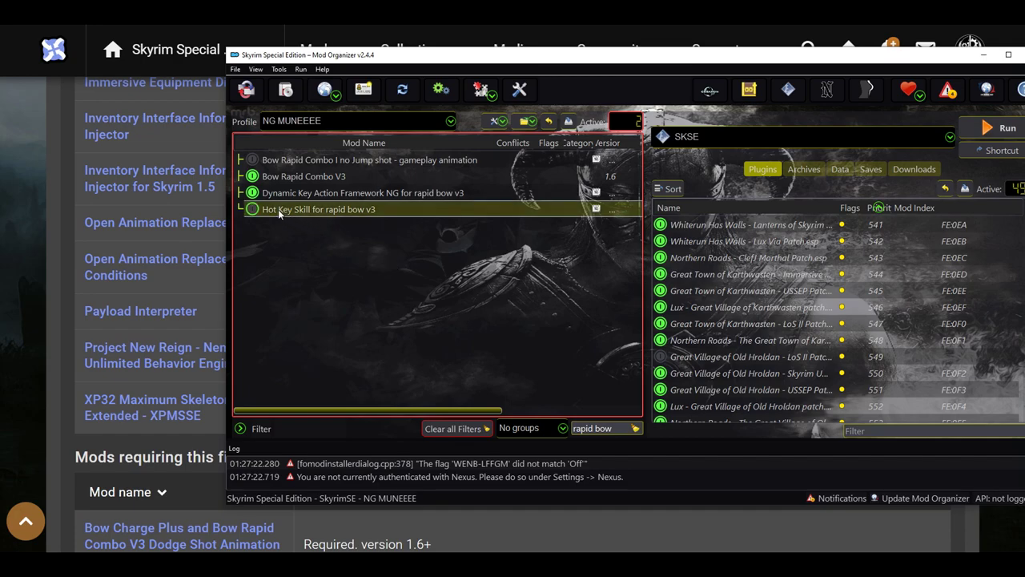
Enable the Hot Key Skill for rapid bow v3 mod and shift the window left.
{"action": "left_click", "coordinate": [250, 209]}
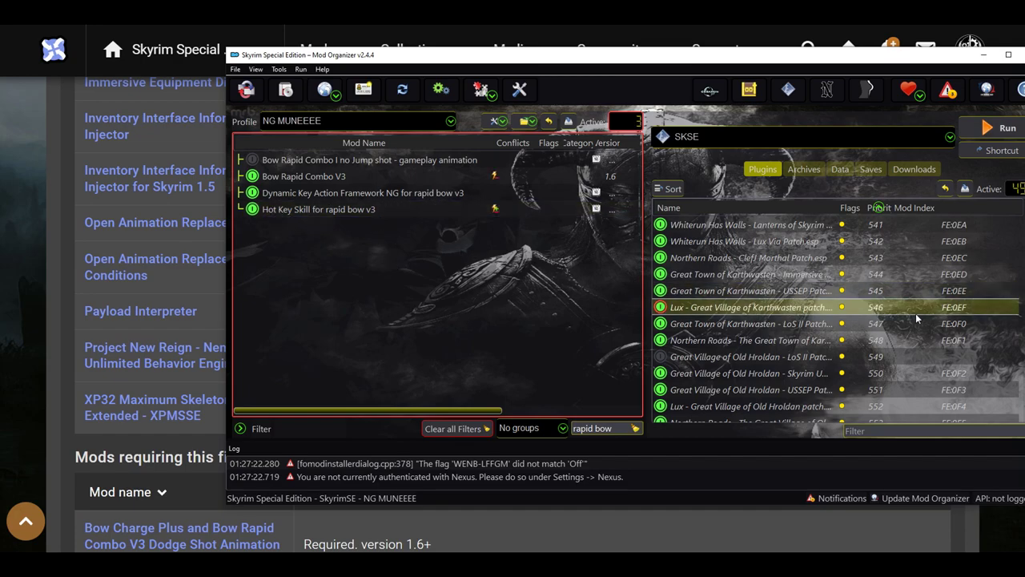
{"action": "scroll", "coordinate": [915, 313], "scroll_direction": "down", "scroll_amount": 13}
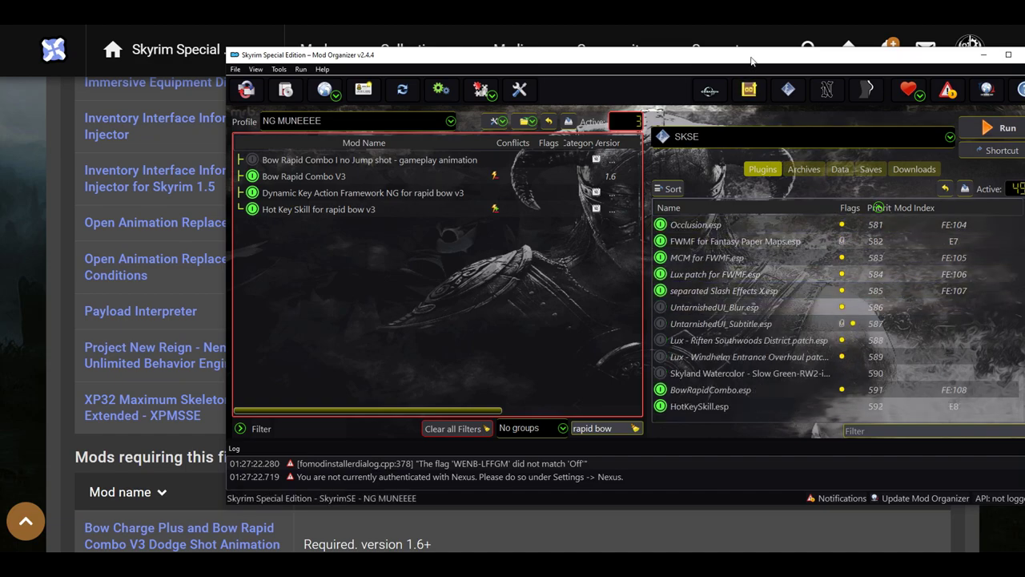
{"action": "left_click_drag", "start_coordinate": [753, 60], "coordinate": [674, 63]}
Drag BowRapidCombo.esp and HotKeySkill.esp up to load positions 578 and 579, above XPMSSE.esp.
{"action": "left_click", "coordinate": [695, 398]}
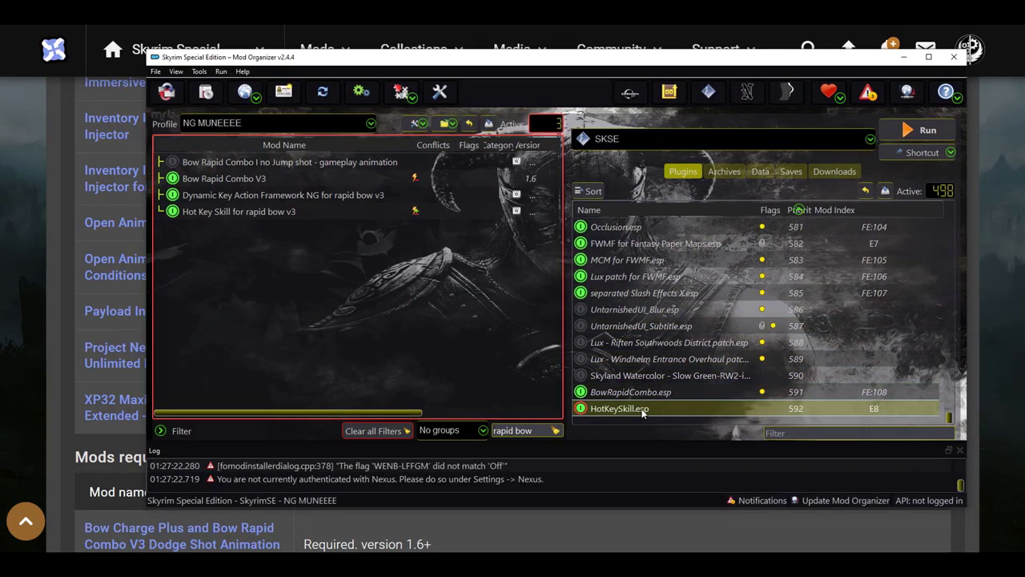
{"action": "left_click", "coordinate": [638, 410], "text": "shift"}
{"action": "left_click_drag", "start_coordinate": [638, 412], "coordinate": [728, 282]}
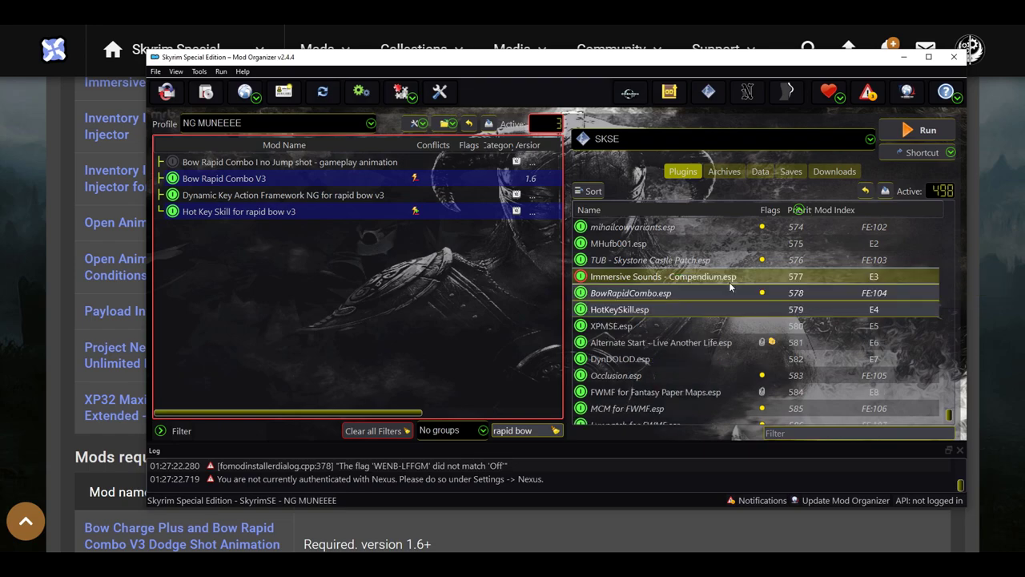